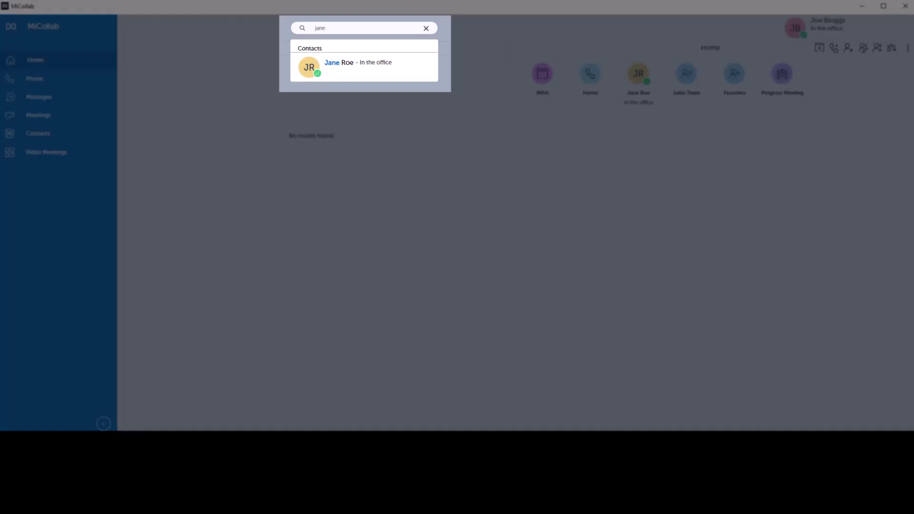
- Open the Contacts directory and bring up a colleague's right-click action menu
{"action": "mouse_move", "coordinate": [377, 67]}
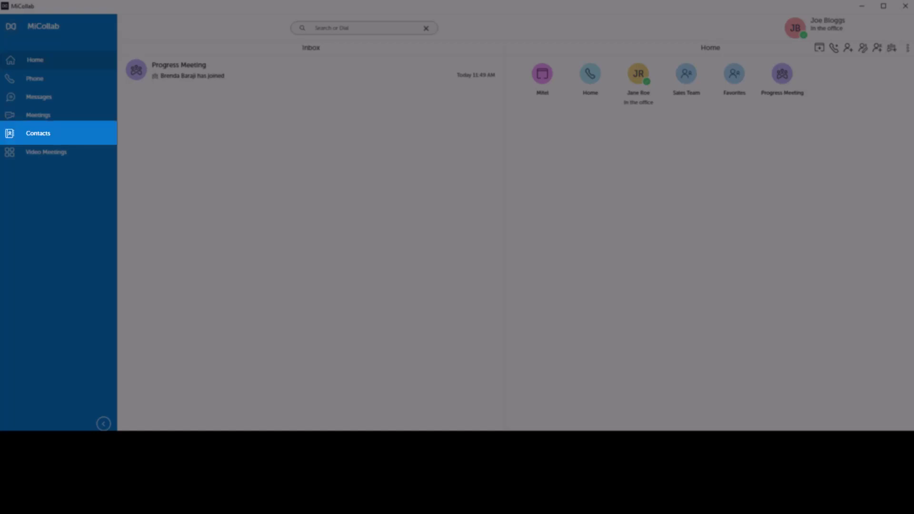
{"action": "left_click", "coordinate": [45, 135]}
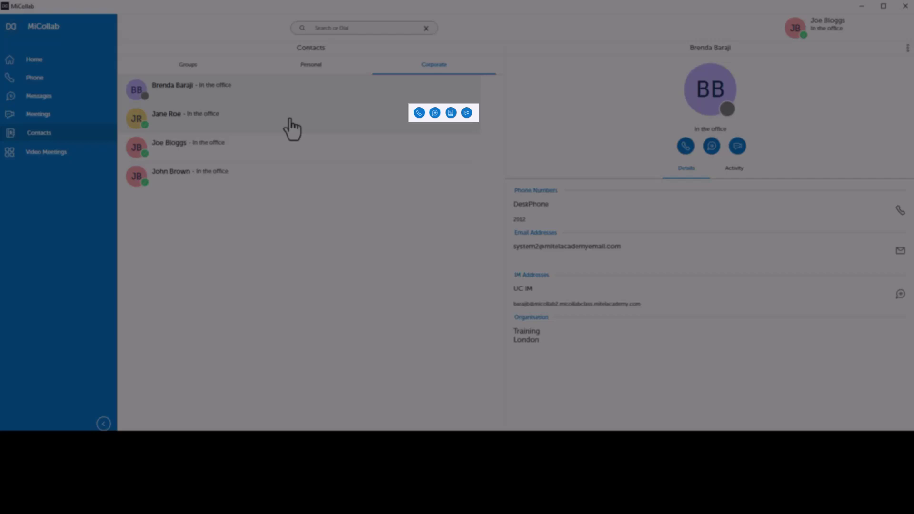
{"action": "right_click", "coordinate": [290, 118]}
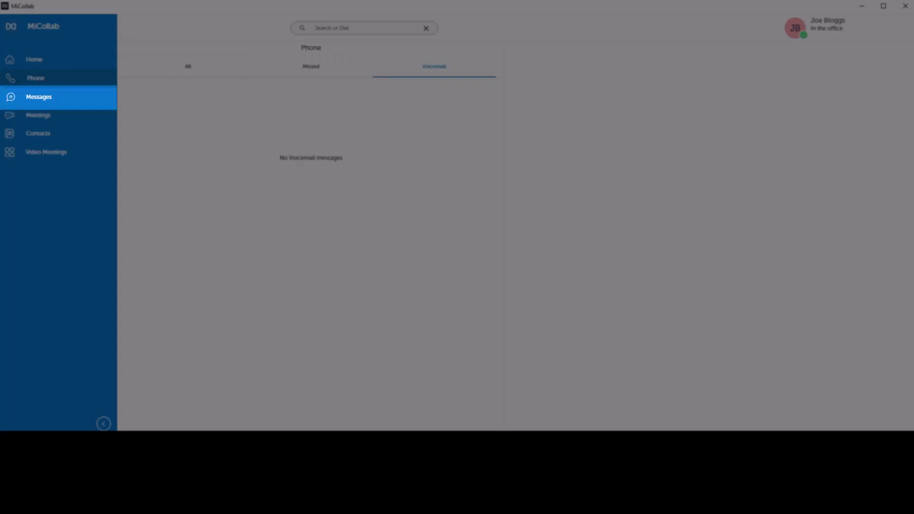
- Switch to the Messages section from the sidebar
{"action": "left_click", "coordinate": [40, 96]}
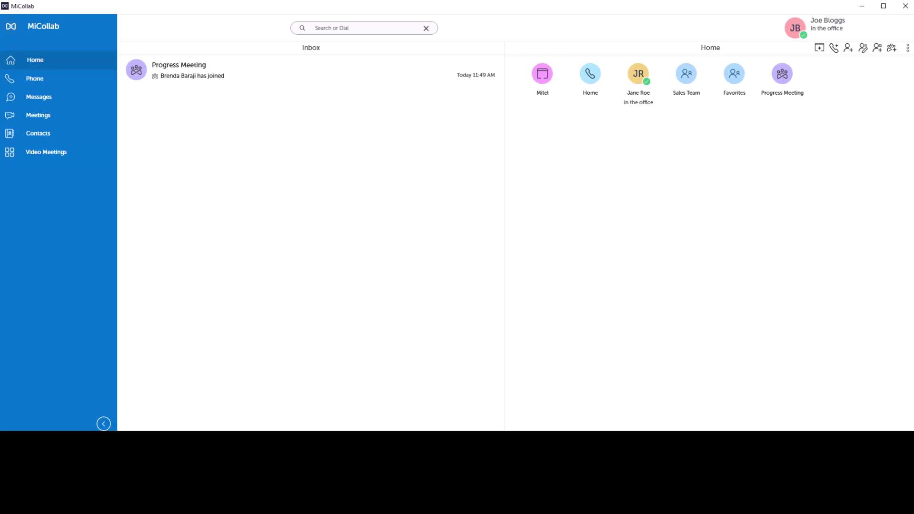
- Visit Video Meetings, then open the client Settings showing the General options
{"action": "left_click", "coordinate": [46, 152]}
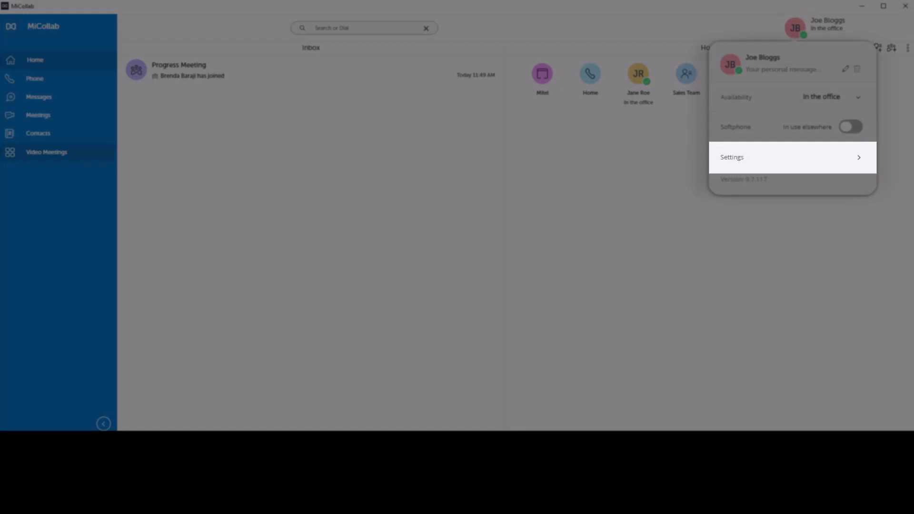
{"action": "left_click", "coordinate": [735, 166]}
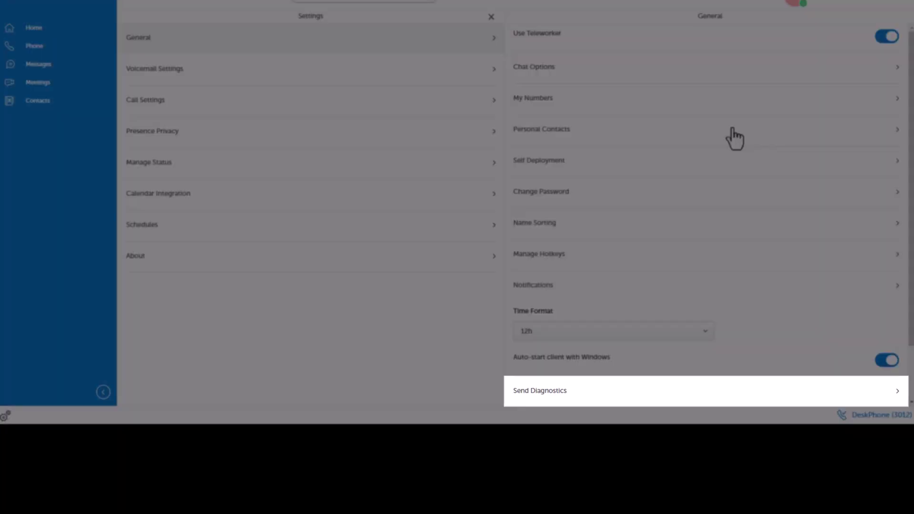
- Step through Voicemail Settings, Call Settings and Presence Privacy to the Manage Status page
{"action": "left_click", "coordinate": [341, 79]}
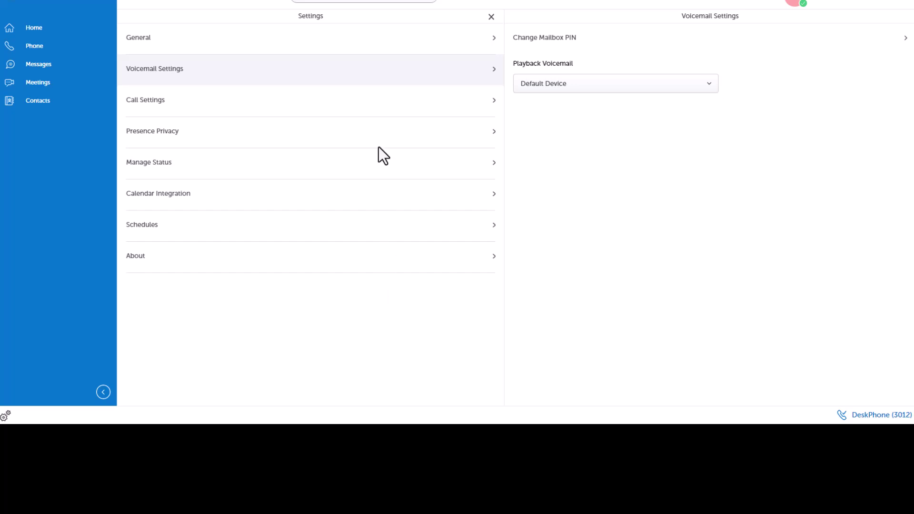
{"action": "key", "text": "Down"}
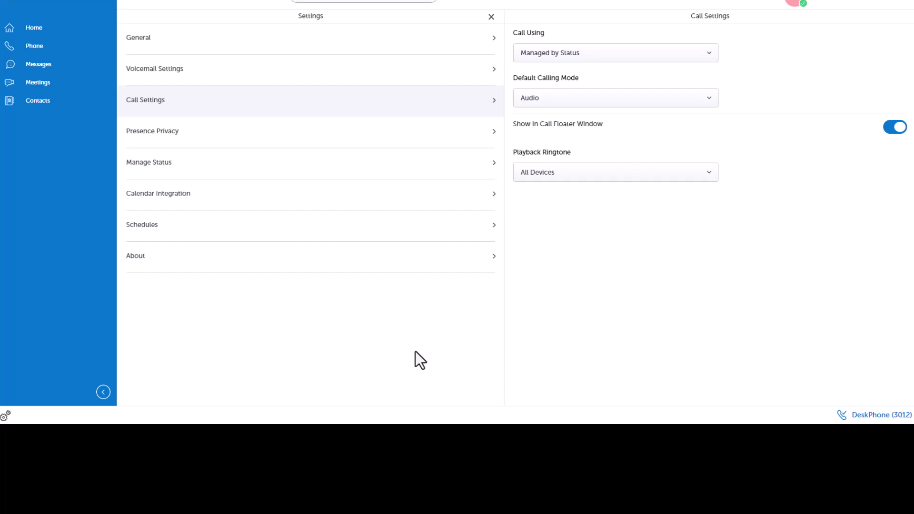
{"action": "left_click", "coordinate": [376, 135]}
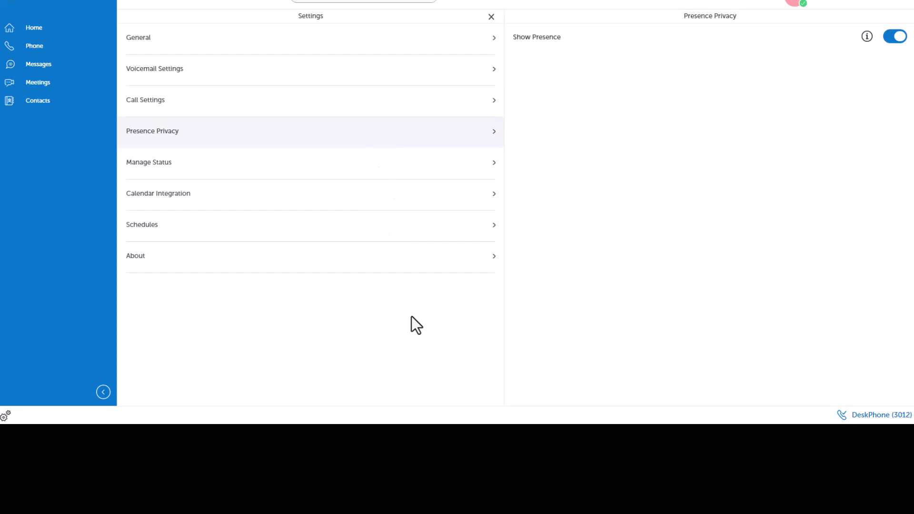
{"action": "key", "text": "Down"}
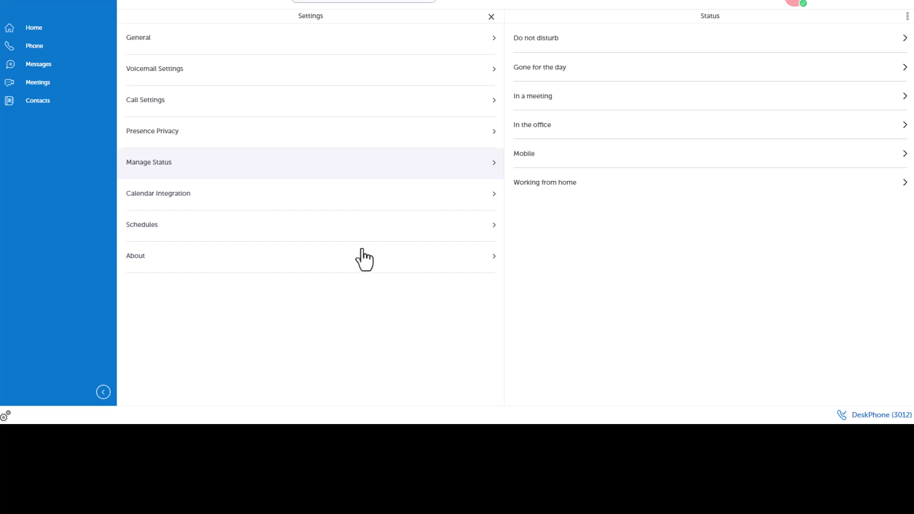
- Browse Calendar Integration and Schedules, then show About with Server 9.7.1.9 and Client 9.7.117
{"action": "left_click", "coordinate": [351, 201]}
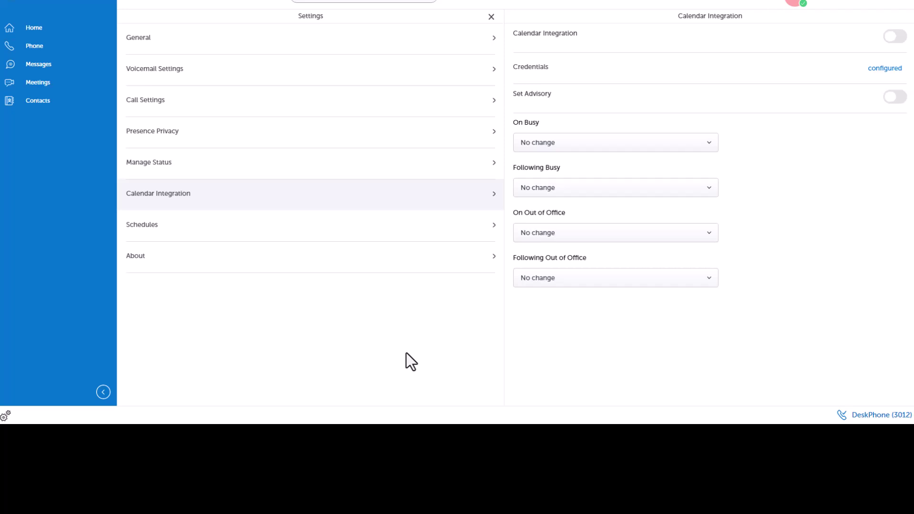
{"action": "left_click", "coordinate": [377, 235]}
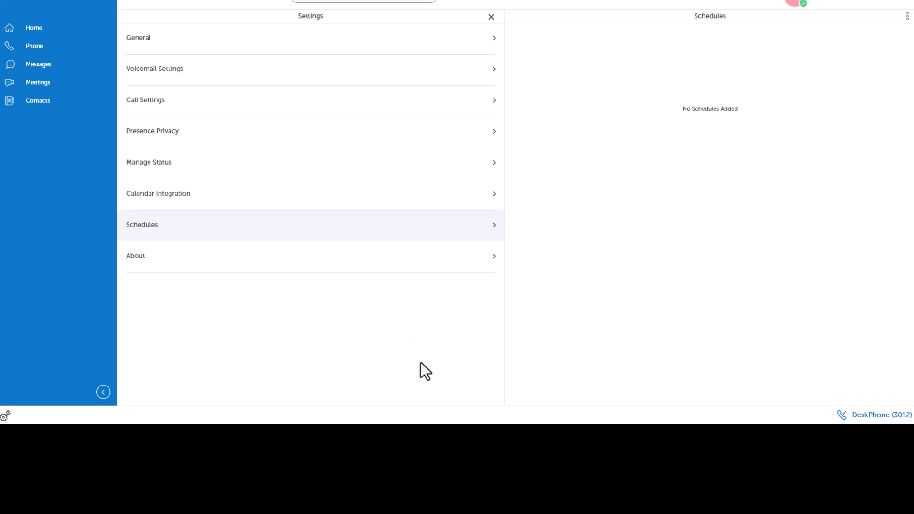
{"action": "left_click", "coordinate": [402, 257]}
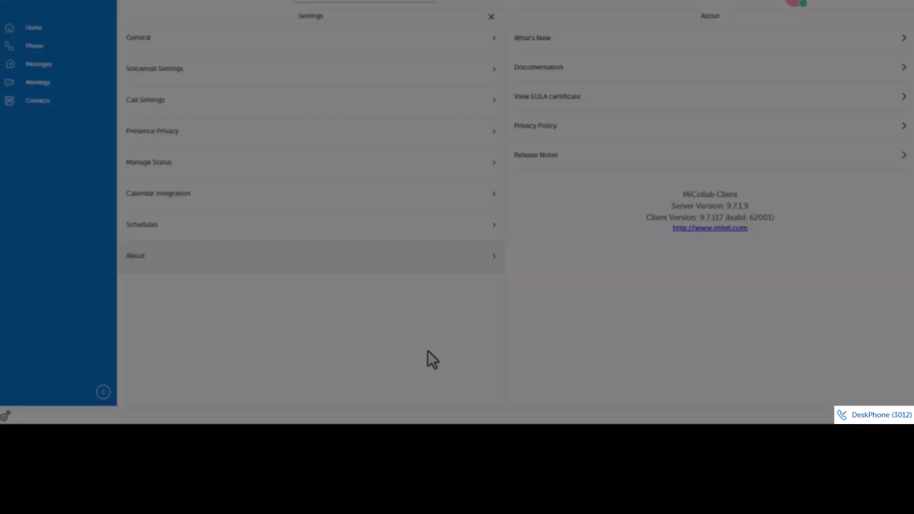
- Open the DeskPhone (3012) call device panel and list the Call Using devices
{"action": "left_click", "coordinate": [848, 414]}
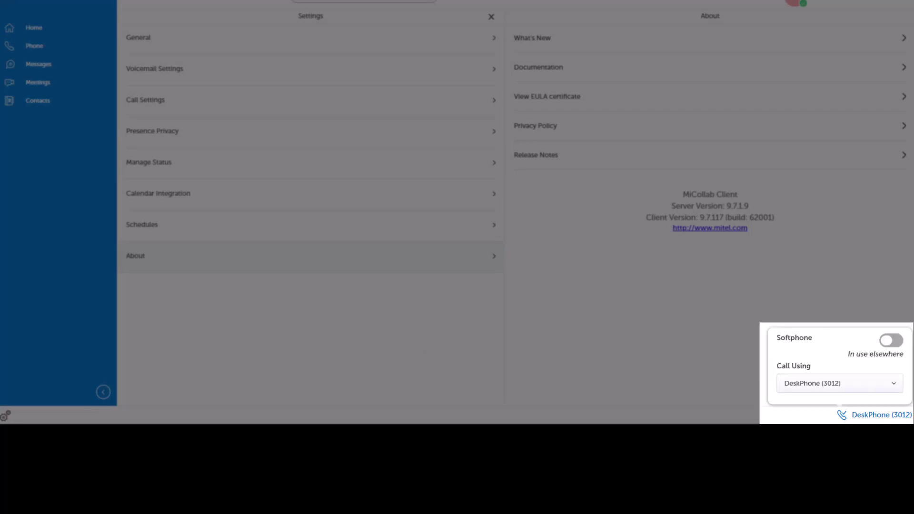
{"action": "left_click", "coordinate": [895, 386]}
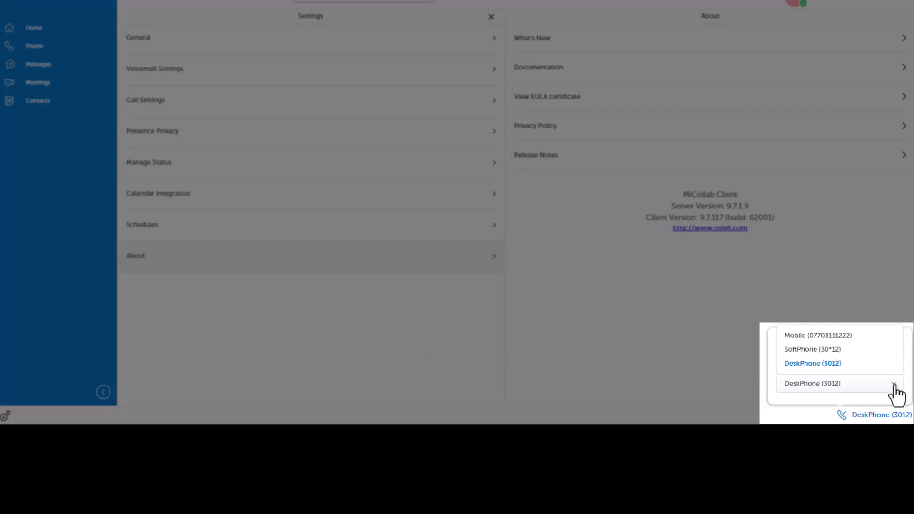